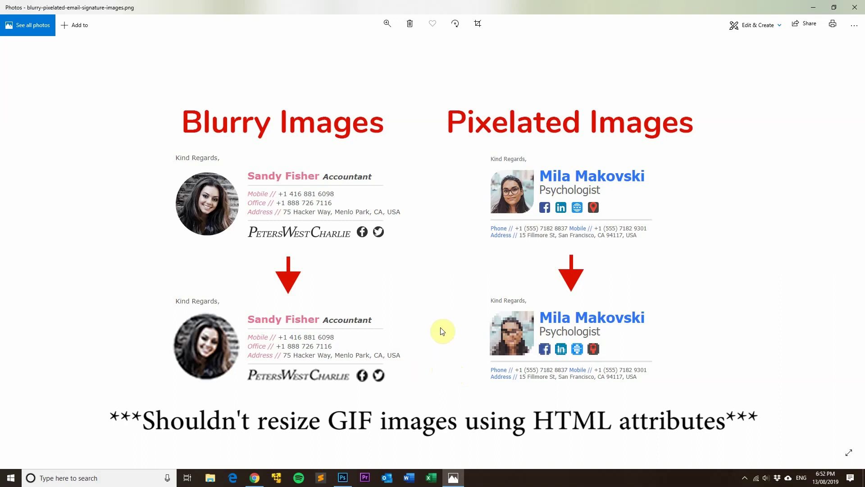
- Open signature.html in Sublime Text with the editor maximized
{"action": "left_click", "coordinate": [812, 6]}
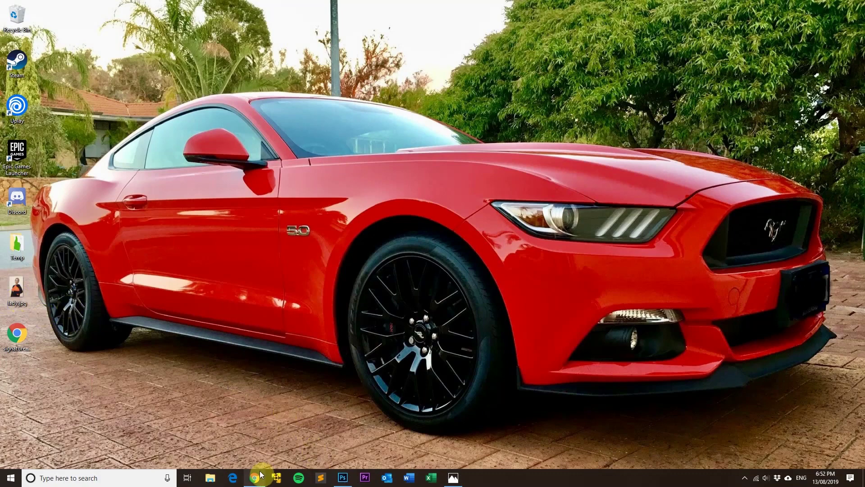
{"action": "right_click", "coordinate": [10, 345]}
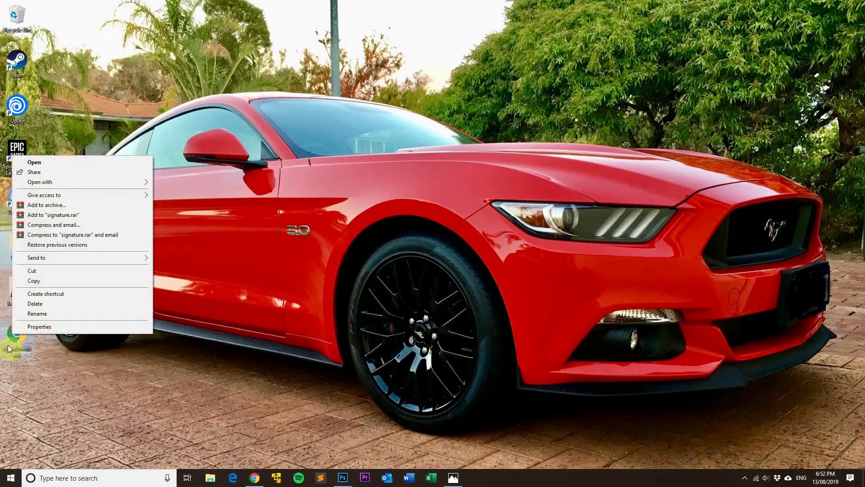
{"action": "mouse_move", "coordinate": [67, 183]}
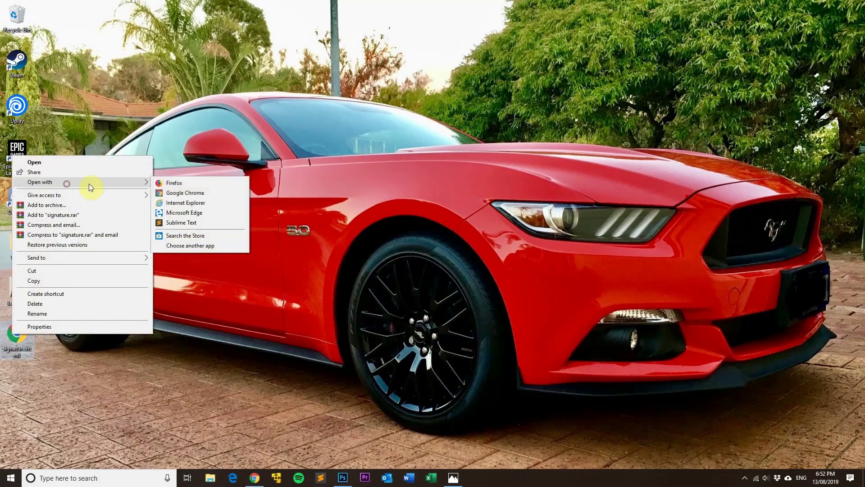
{"action": "left_click", "coordinate": [201, 221]}
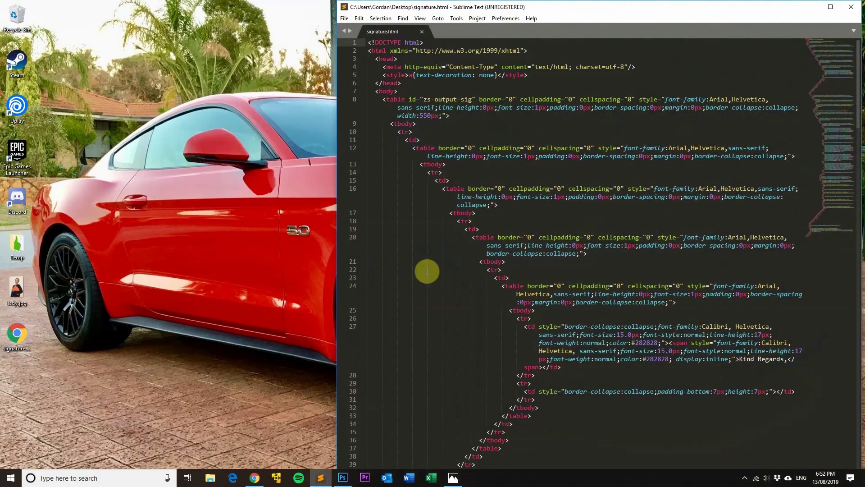
{"action": "double_click", "coordinate": [610, 4]}
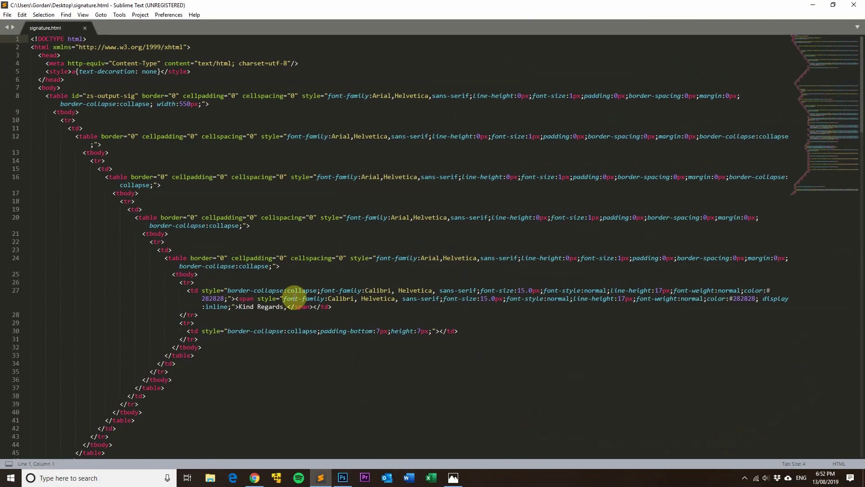
- Search for 'img.p' to locate the image tag on line 57, then close Sublime Text
{"action": "key", "text": "ctrl+f"}
{"action": "type", "text": "img.p"}
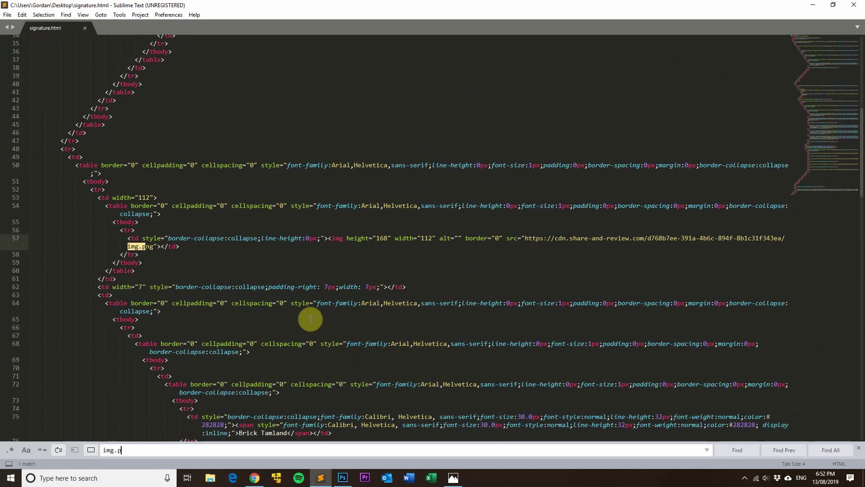
{"action": "left_click", "coordinate": [857, 5]}
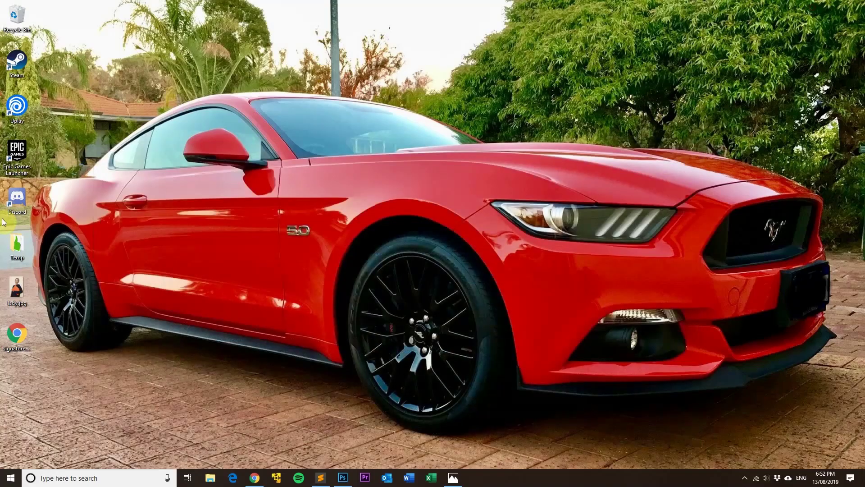
- View lady.jpg's Details properties, 3744 x 5616 pixels at 72 dpi, then cancel
{"action": "right_click", "coordinate": [15, 300]}
{"action": "left_click", "coordinate": [40, 283]}
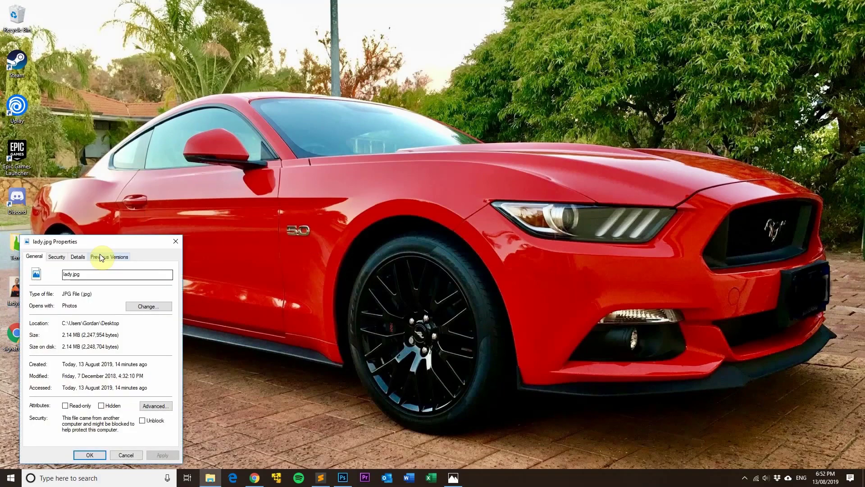
{"action": "left_click", "coordinate": [75, 256]}
{"action": "scroll", "coordinate": [113, 334], "scroll_direction": "down", "scroll_amount": 2}
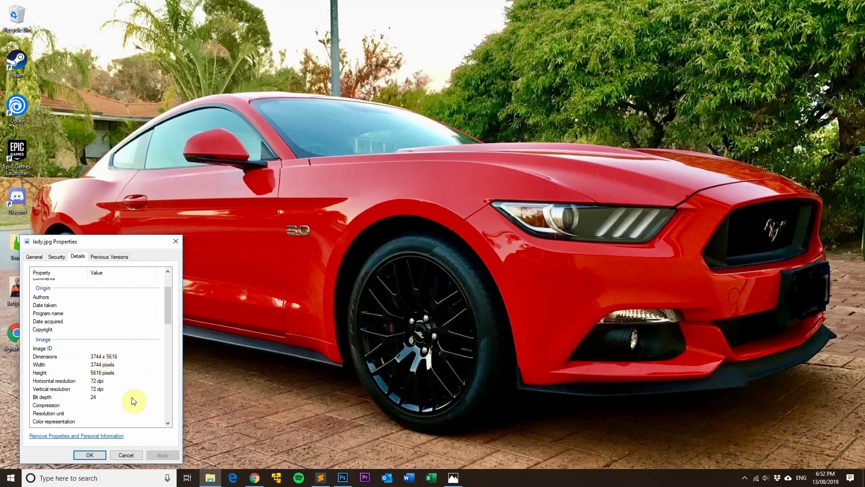
{"action": "left_click", "coordinate": [127, 456]}
- Highlight line 57's height="168" width="112" attributes and its CDN img.png src URL
{"action": "left_click", "coordinate": [320, 478]}
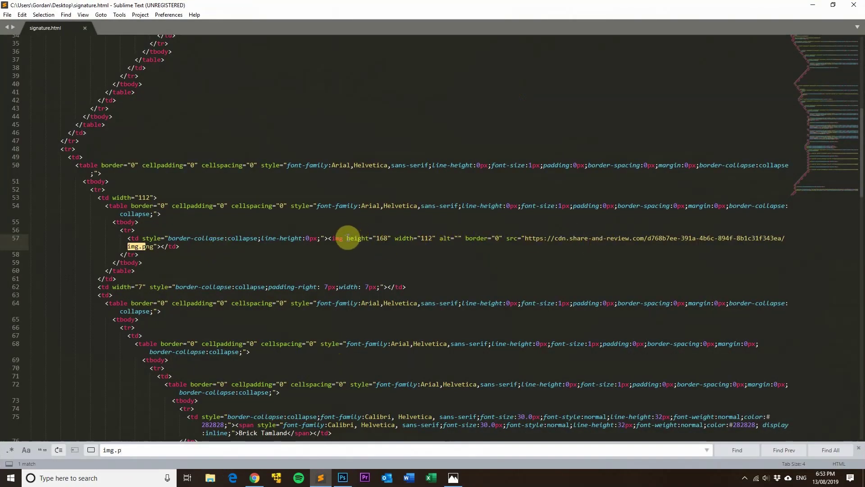
{"action": "left_click_drag", "start_coordinate": [347, 238], "coordinate": [435, 239]}
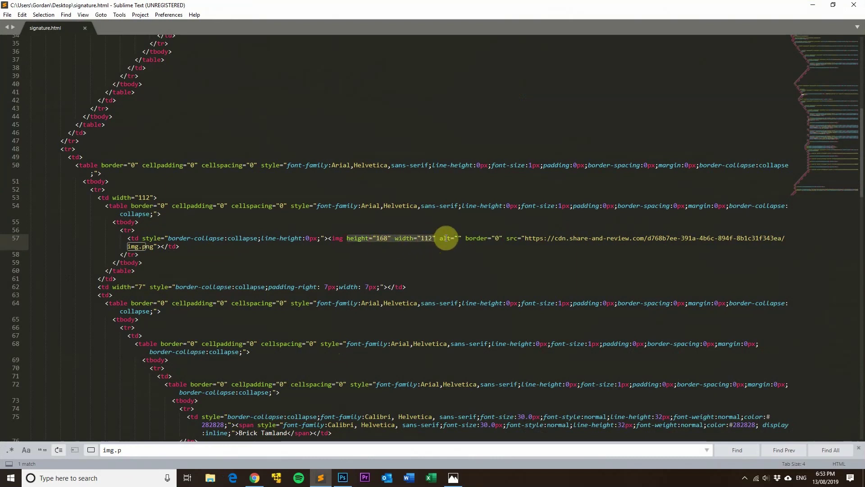
{"action": "left_click_drag", "start_coordinate": [525, 239], "coordinate": [152, 249]}
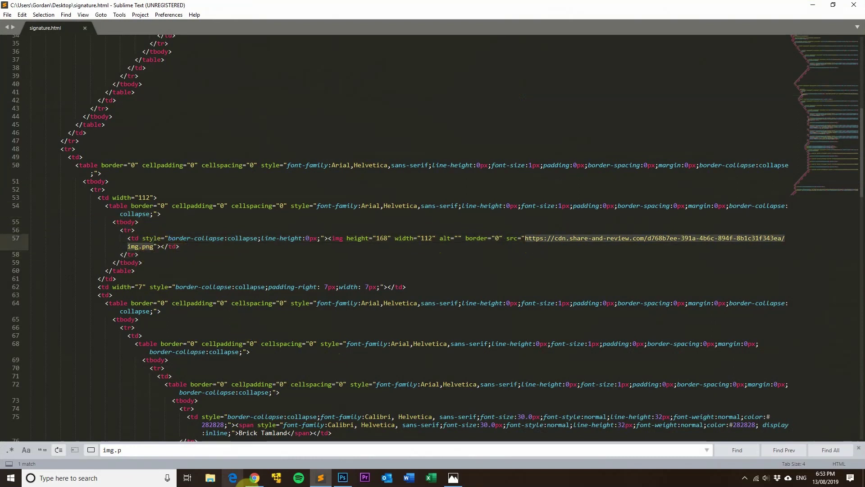
- In Gimmio, scale the lady.jpg profile picture down to 4%, then minimize Chrome
{"action": "left_click", "coordinate": [255, 478]}
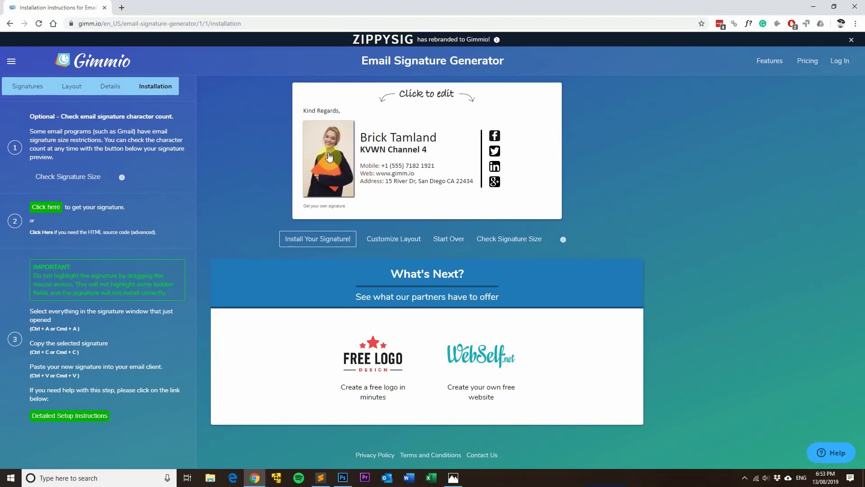
{"action": "left_click", "coordinate": [330, 147]}
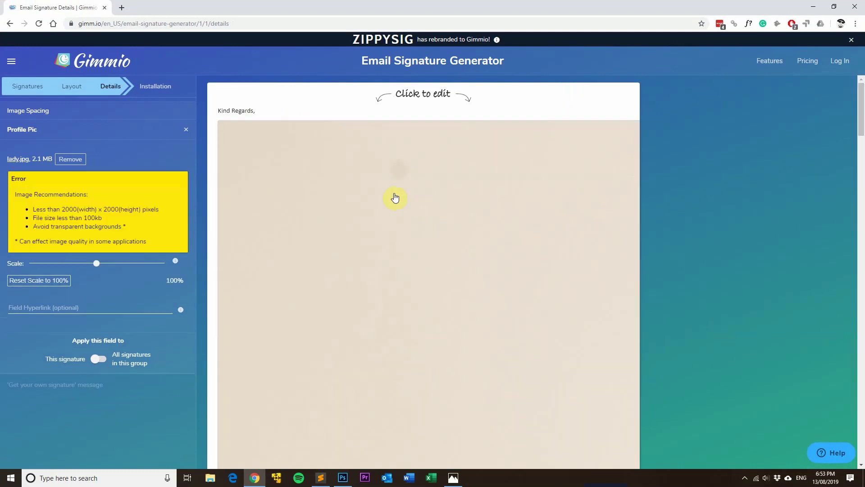
{"action": "scroll", "coordinate": [405, 272], "scroll_direction": "up", "scroll_amount": 1}
{"action": "left_click_drag", "start_coordinate": [94, 265], "coordinate": [44, 269]}
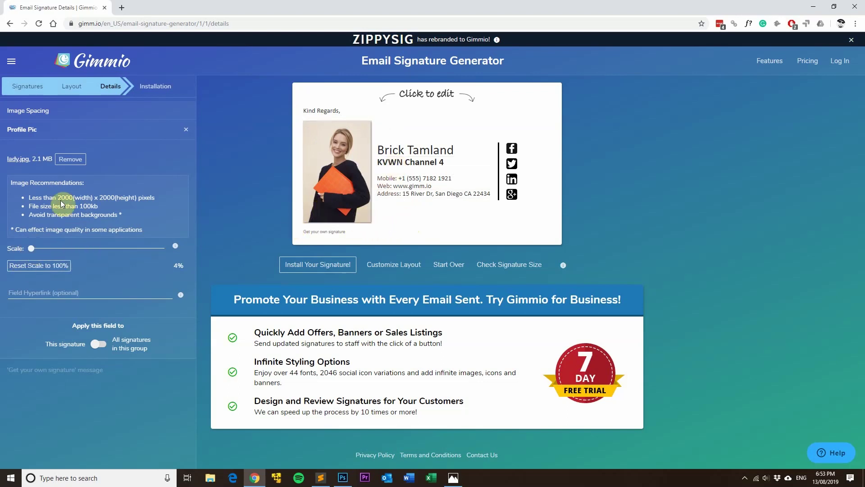
{"action": "left_click", "coordinate": [812, 6]}
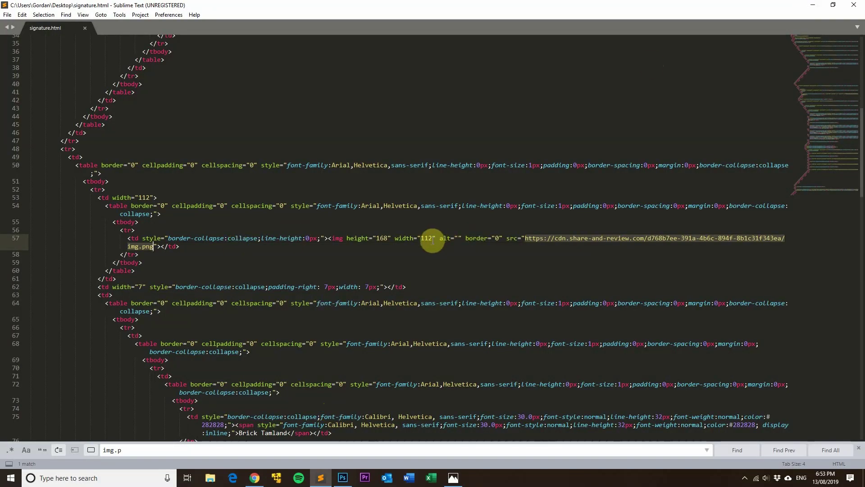
- Reselect height="168" width="112", then open Display settings showing 1920 × 1080 at 100%
{"action": "left_click_drag", "start_coordinate": [435, 239], "coordinate": [347, 239]}
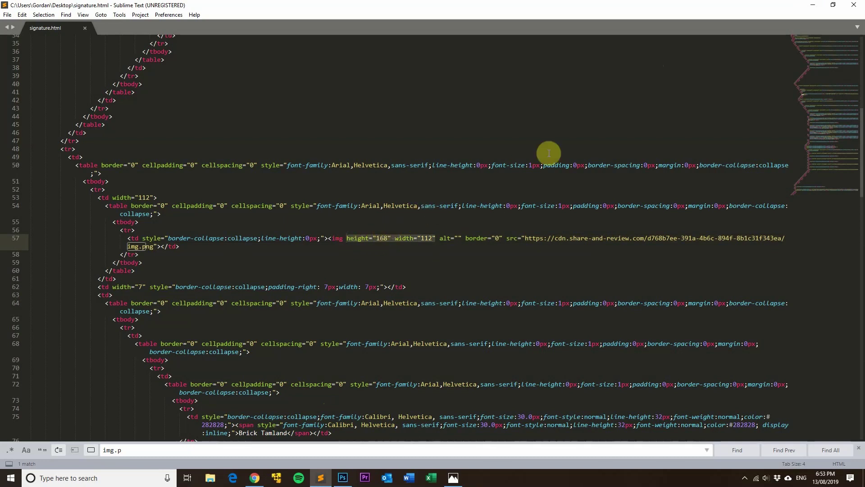
{"action": "left_click", "coordinate": [813, 5]}
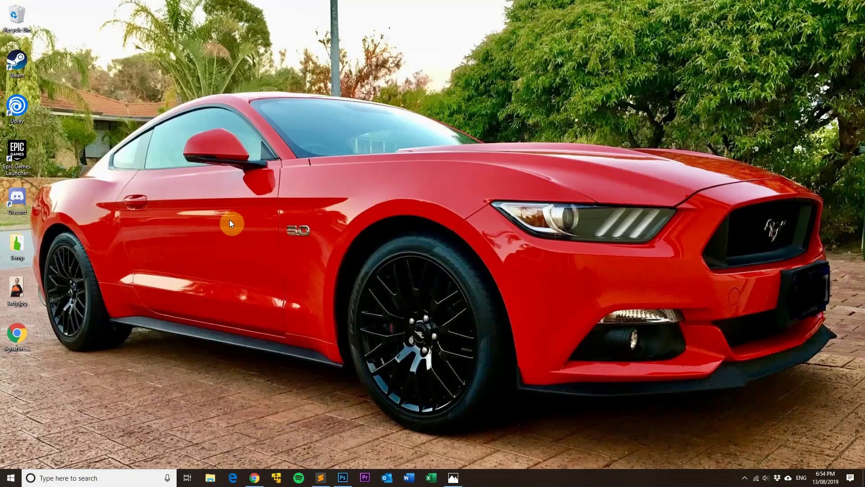
{"action": "right_click", "coordinate": [288, 192]}
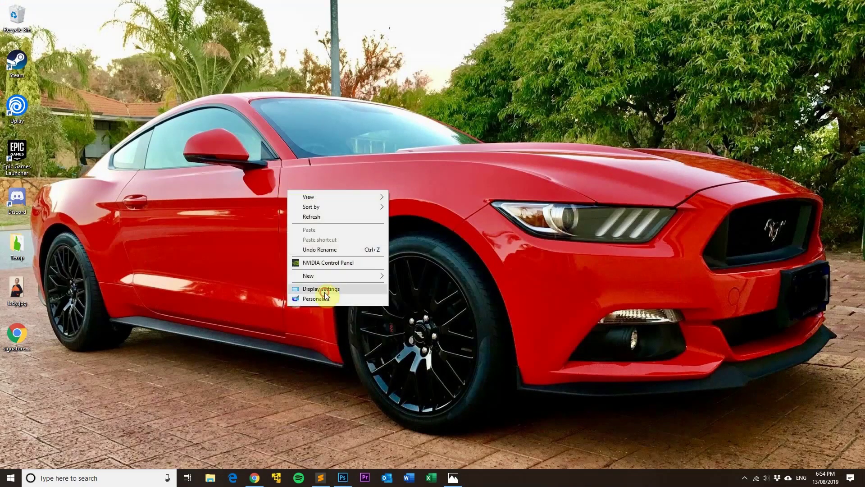
{"action": "left_click", "coordinate": [326, 289]}
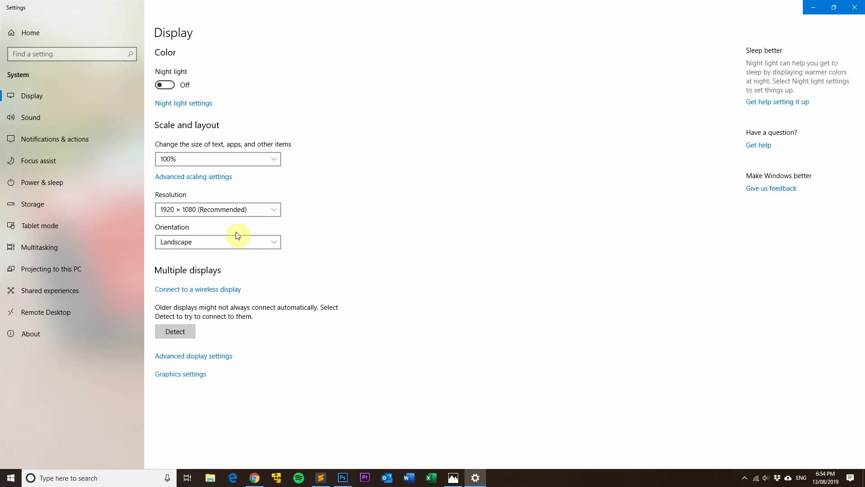
{"action": "left_click", "coordinate": [170, 160]}
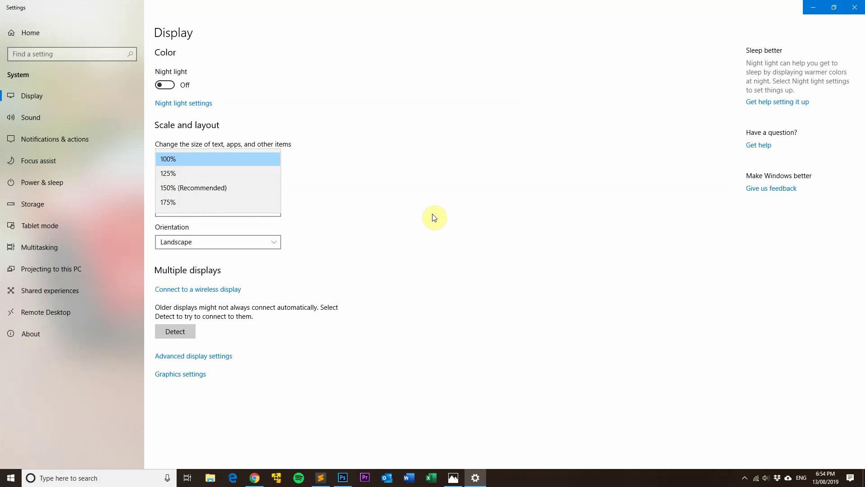
{"action": "left_click", "coordinate": [426, 226]}
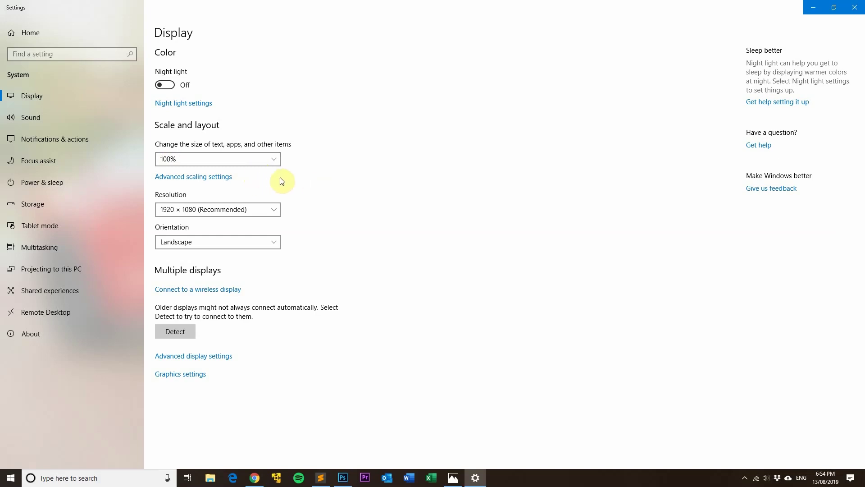
{"action": "left_click", "coordinate": [855, 7]}
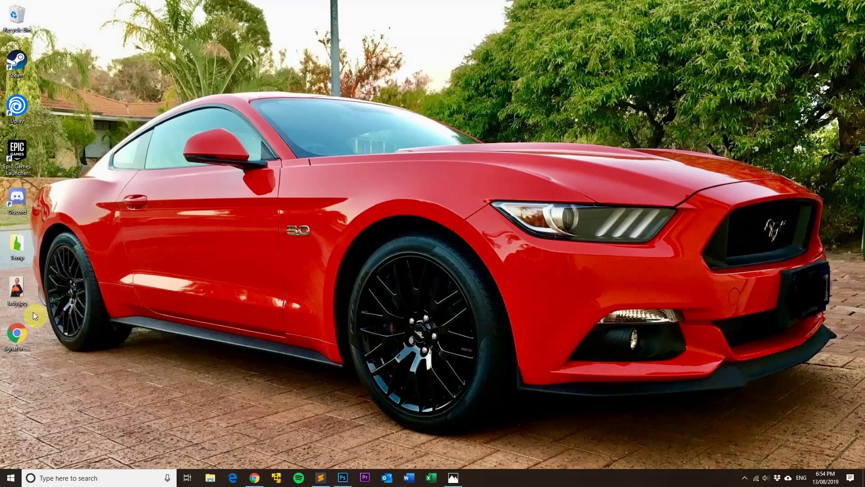
- Read lady.jpg's Details properties, 3744 x 5616 pixels at 72 dpi, and cancel without changes
{"action": "right_click", "coordinate": [16, 302]}
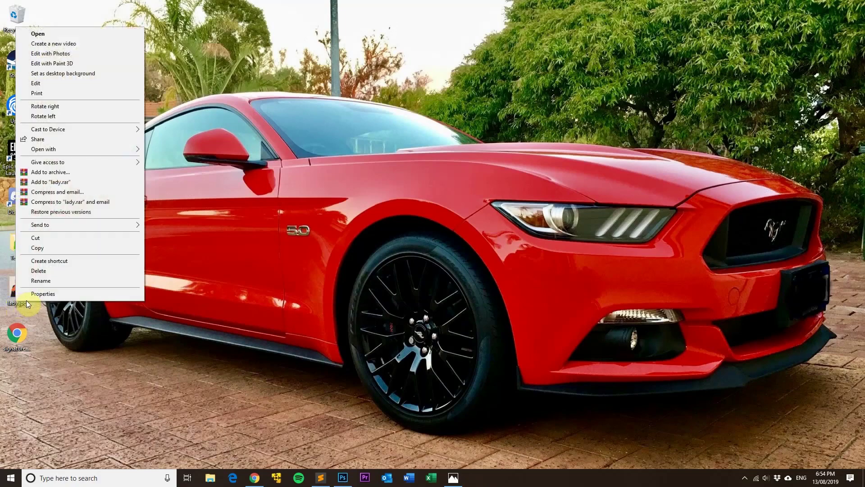
{"action": "left_click", "coordinate": [45, 296]}
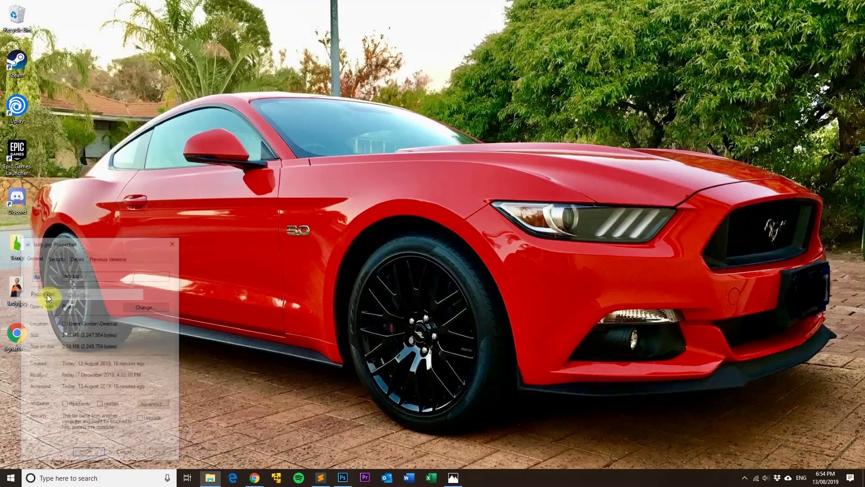
{"action": "left_click_drag", "start_coordinate": [102, 236], "coordinate": [167, 205]}
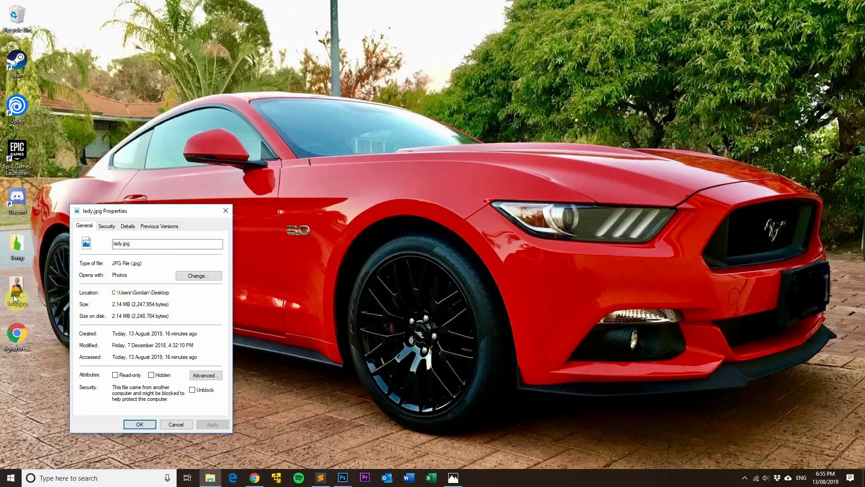
{"action": "left_click", "coordinate": [128, 227]}
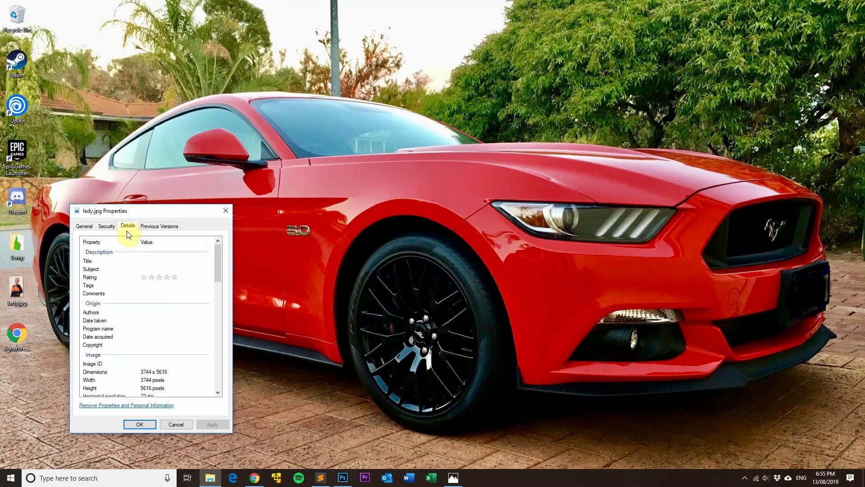
{"action": "scroll", "coordinate": [166, 327], "scroll_direction": "down", "scroll_amount": 3}
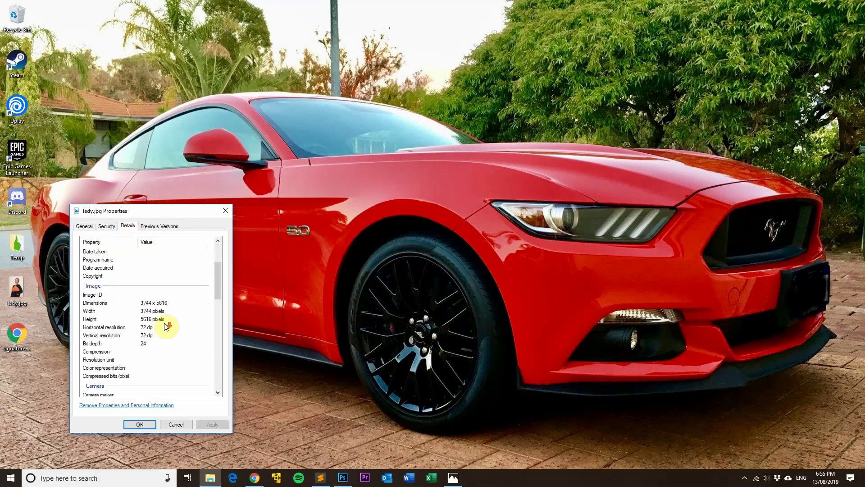
{"action": "left_click", "coordinate": [177, 425]}
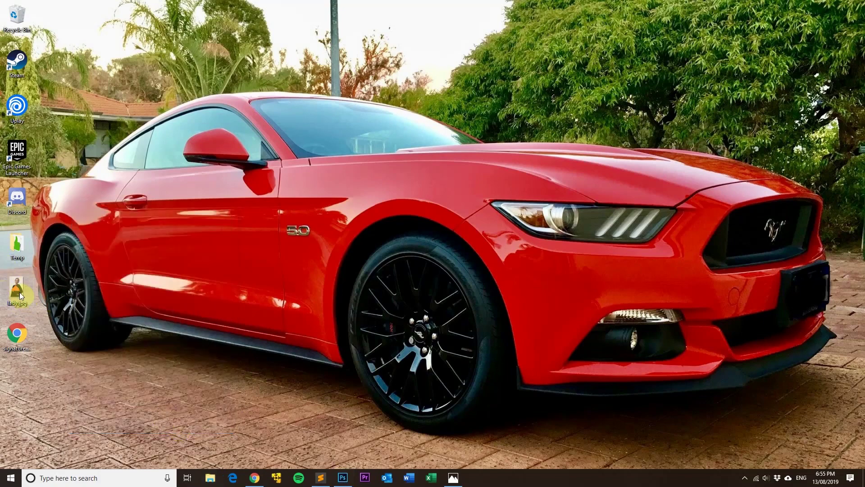
{"action": "right_click", "coordinate": [20, 292]}
- Open lady.jpg in Adobe Photoshop CC 2015 with the window maximized
{"action": "mouse_move", "coordinate": [77, 143]}
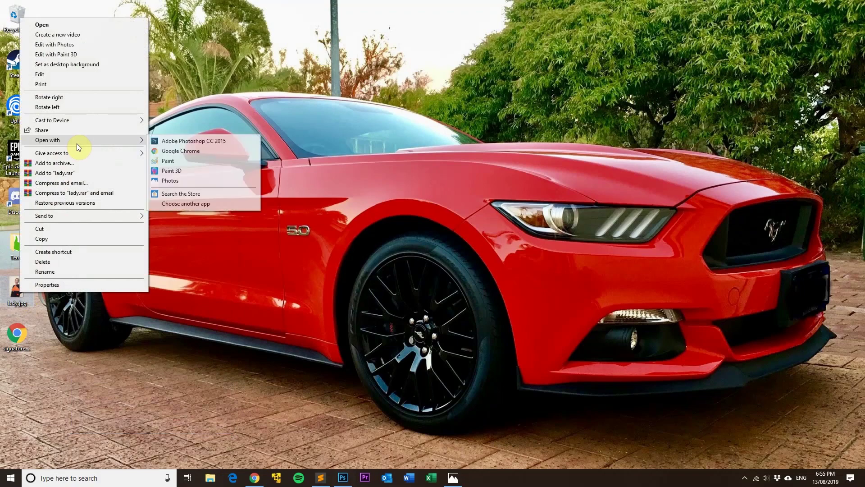
{"action": "left_click", "coordinate": [201, 141]}
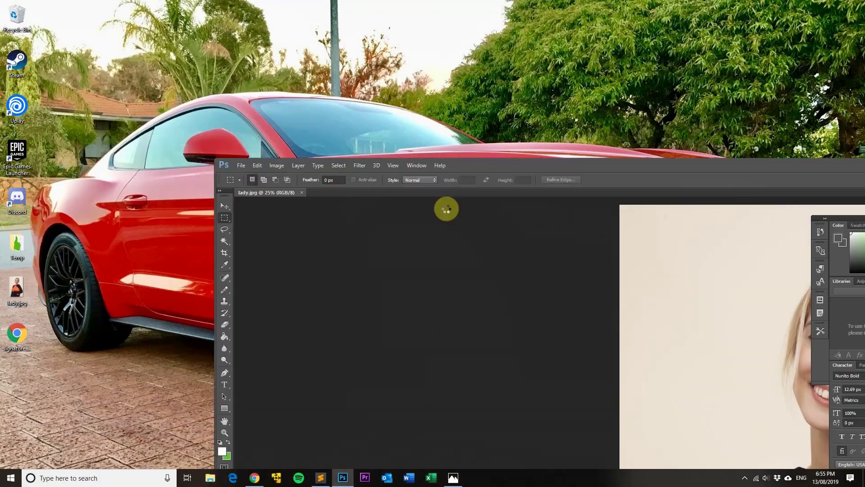
{"action": "double_click", "coordinate": [528, 160]}
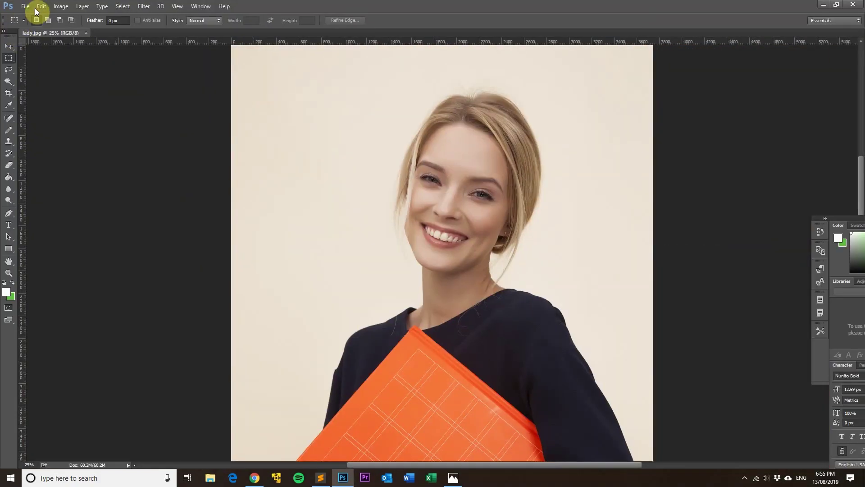
- Change the image resolution from 72 to 96 pixels per inch via Image Size
{"action": "left_click", "coordinate": [62, 7]}
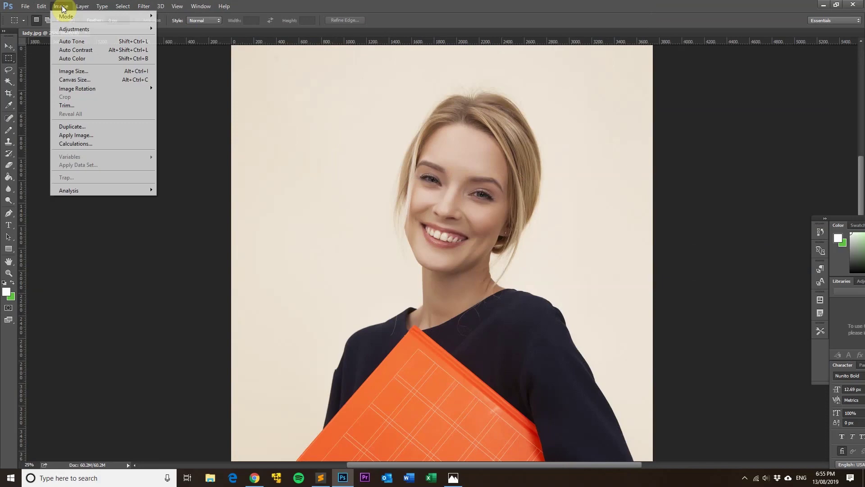
{"action": "left_click", "coordinate": [75, 71]}
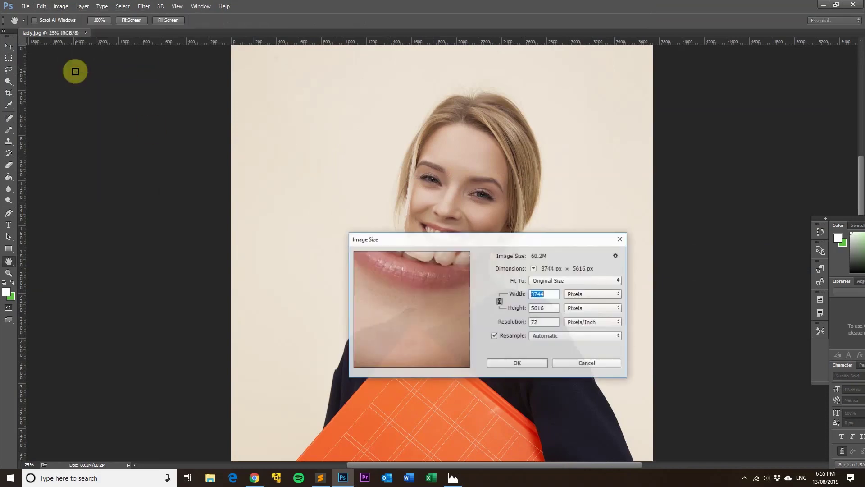
{"action": "double_click", "coordinate": [545, 320]}
{"action": "type", "text": "9"}
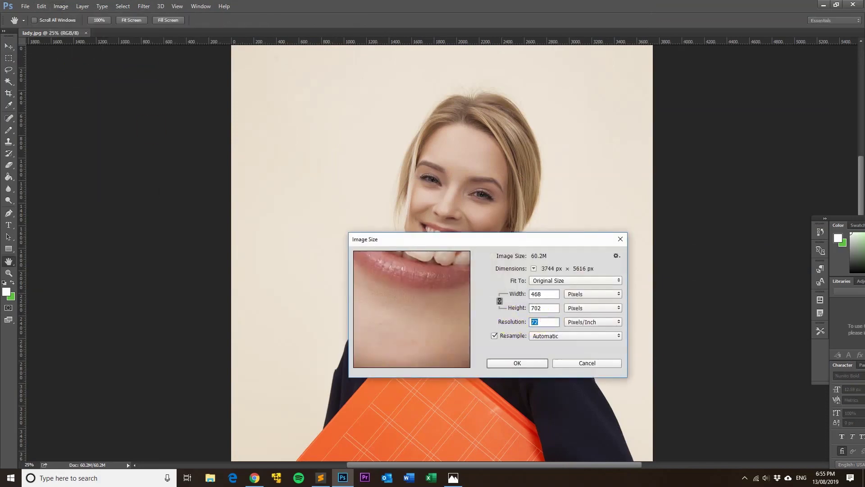
{"action": "type", "text": "6"}
{"action": "left_click", "coordinate": [505, 363]}
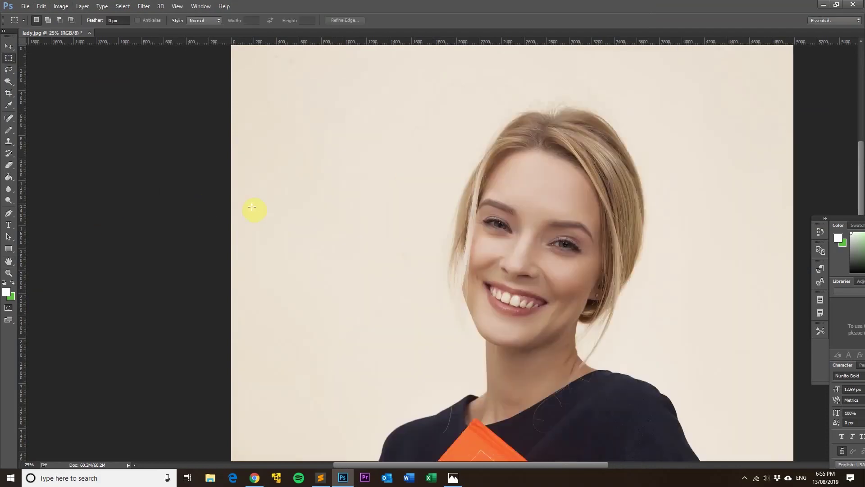
- Close the File menu without saving and minimize Photoshop to the desktop
{"action": "left_click", "coordinate": [24, 6]}
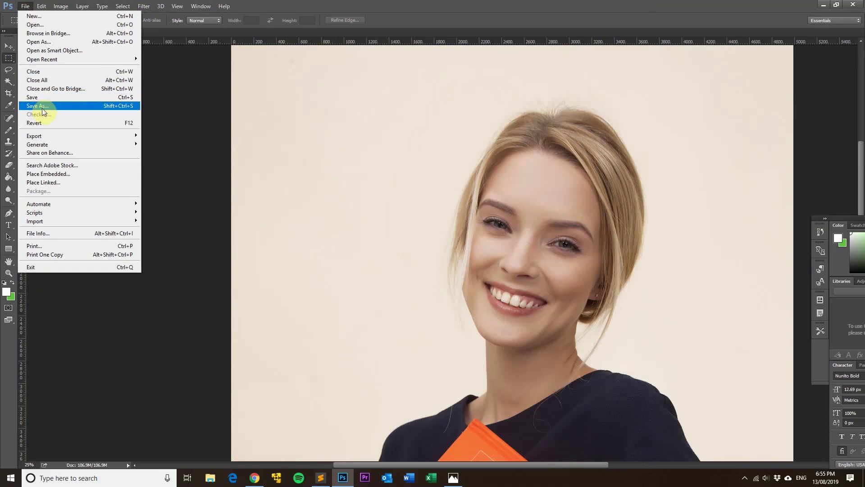
{"action": "left_click", "coordinate": [184, 217]}
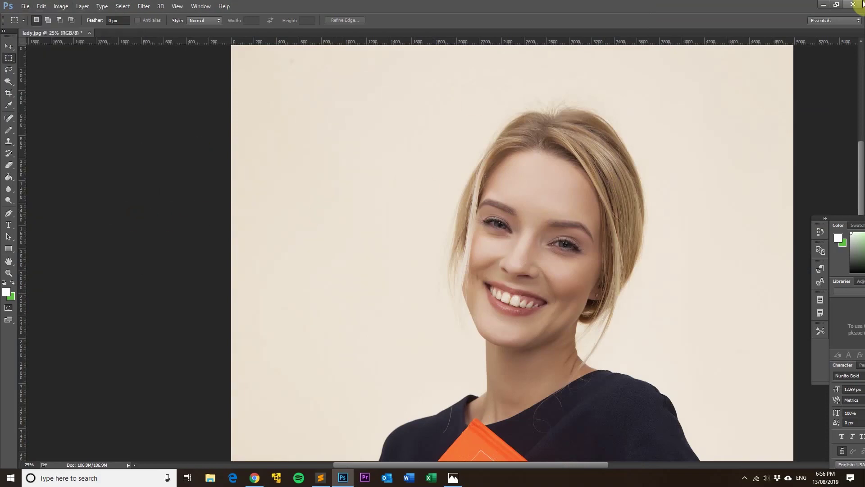
{"action": "left_click", "coordinate": [824, 5]}
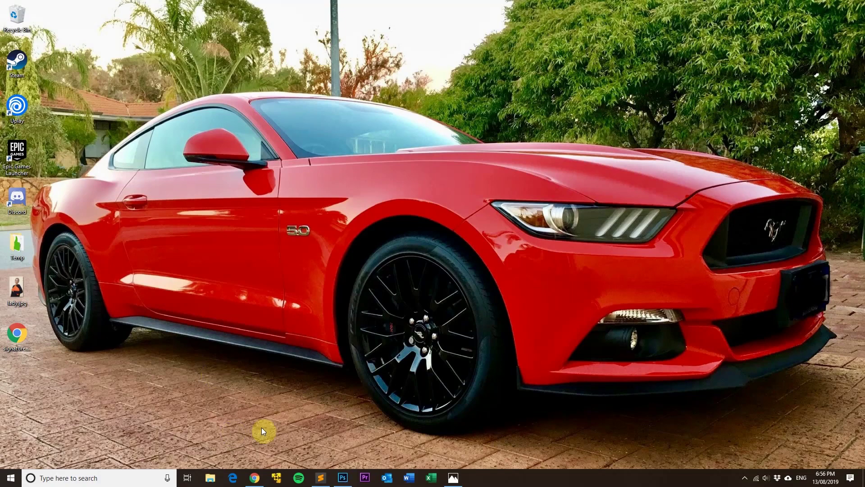
- Bring back signature.html and highlight line 57's height/width attributes and src URL
{"action": "left_click", "coordinate": [329, 479]}
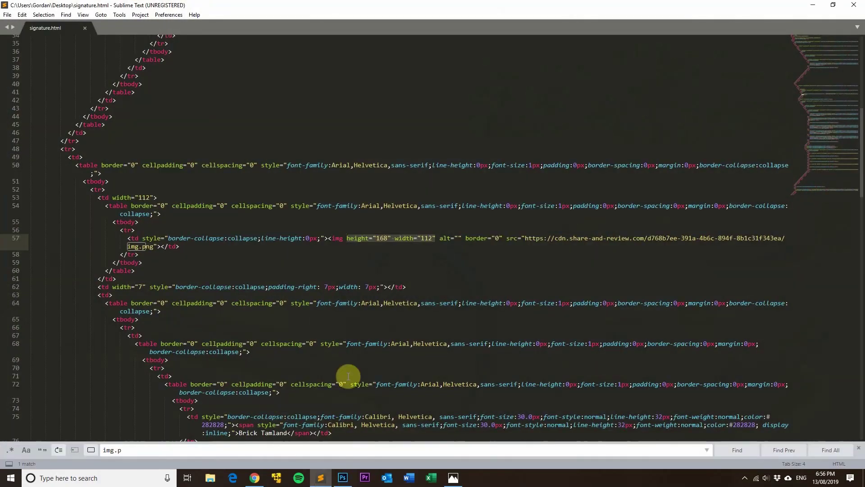
{"action": "left_click", "coordinate": [434, 238]}
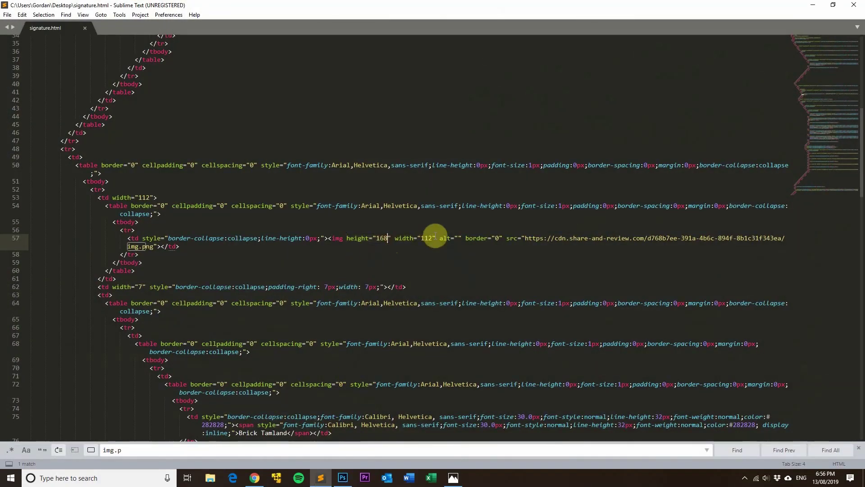
{"action": "left_click_drag", "start_coordinate": [434, 238], "coordinate": [348, 239]}
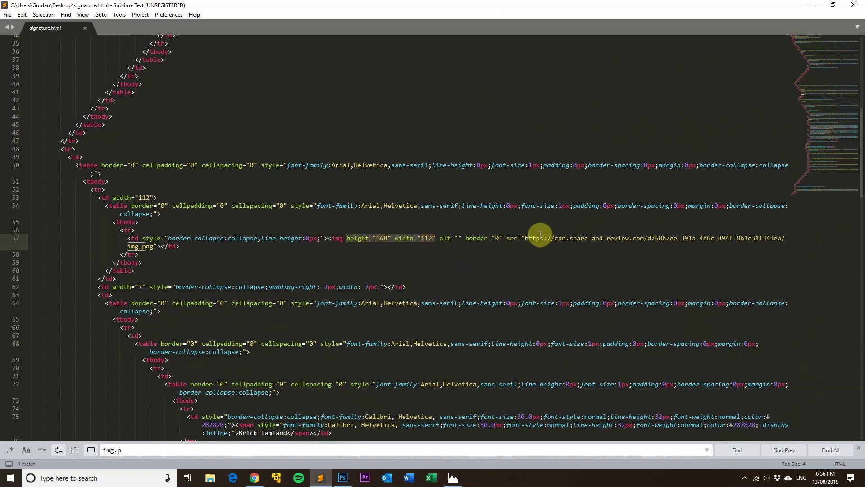
{"action": "left_click", "coordinate": [525, 238]}
{"action": "left_click_drag", "start_coordinate": [526, 238], "coordinate": [155, 246]}
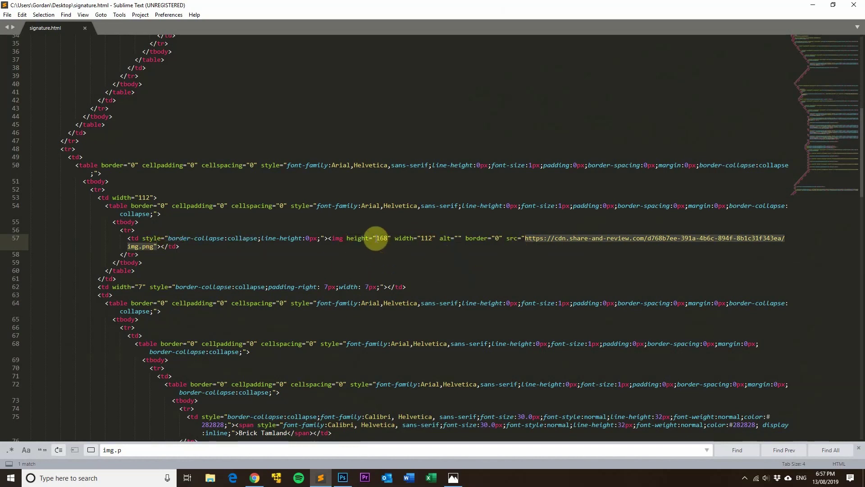
- Highlight the 168 and 112 values and the src URL again, then switch to Gimmio
{"action": "double_click", "coordinate": [387, 238]}
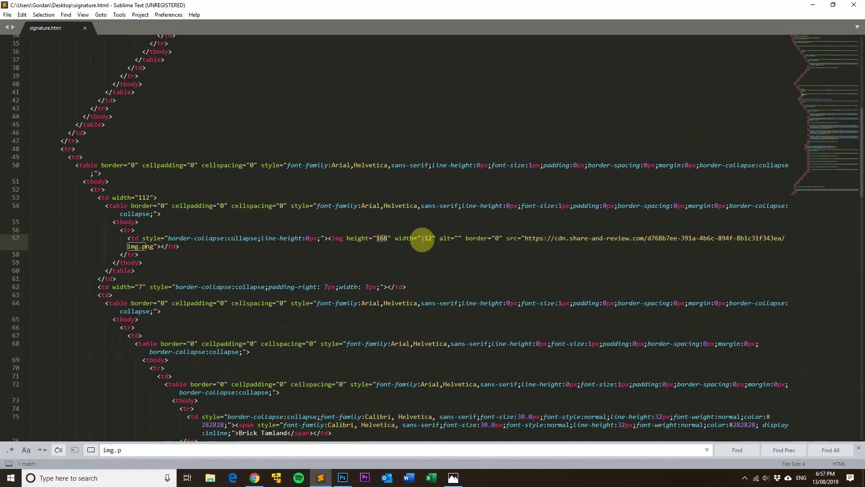
{"action": "double_click", "coordinate": [430, 238]}
{"action": "left_click_drag", "start_coordinate": [436, 238], "coordinate": [348, 238]}
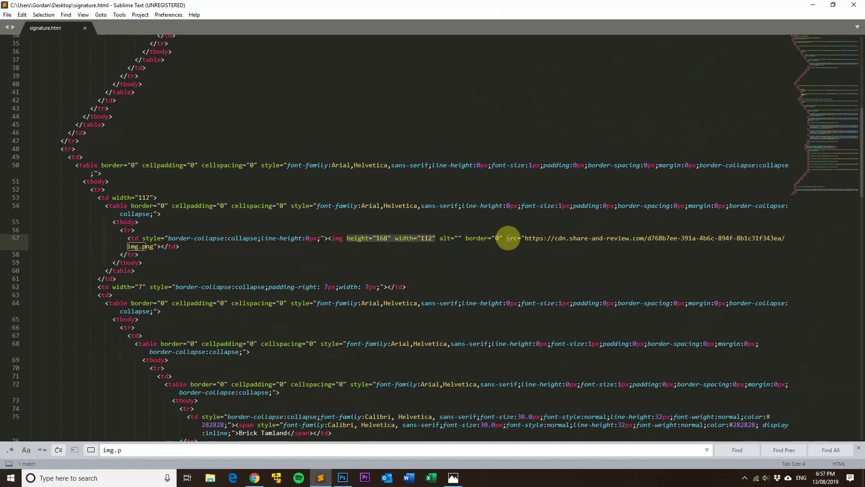
{"action": "left_click_drag", "start_coordinate": [524, 238], "coordinate": [154, 247]}
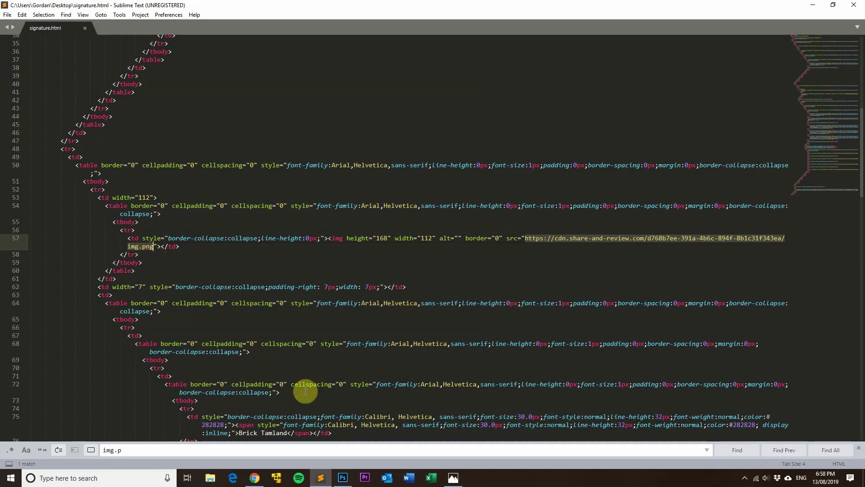
{"action": "left_click", "coordinate": [254, 478]}
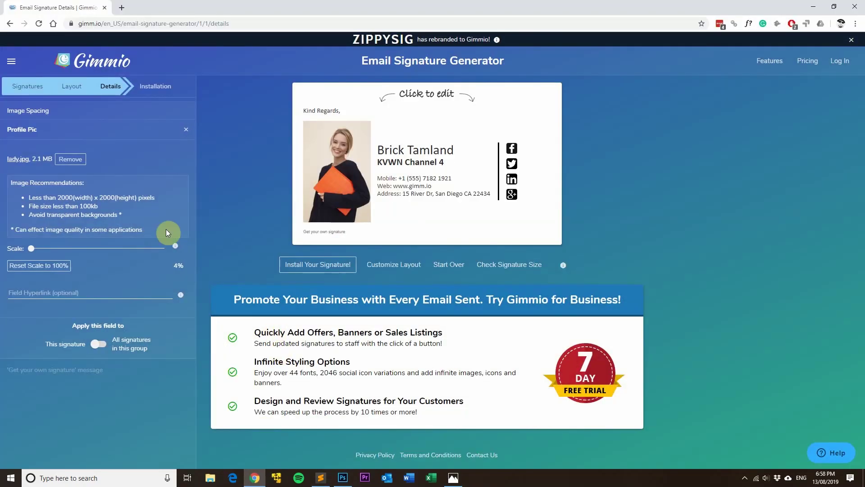
- Browse Gimmio's alternative layouts, then open the office address field in the Details step
{"action": "left_click", "coordinate": [72, 88]}
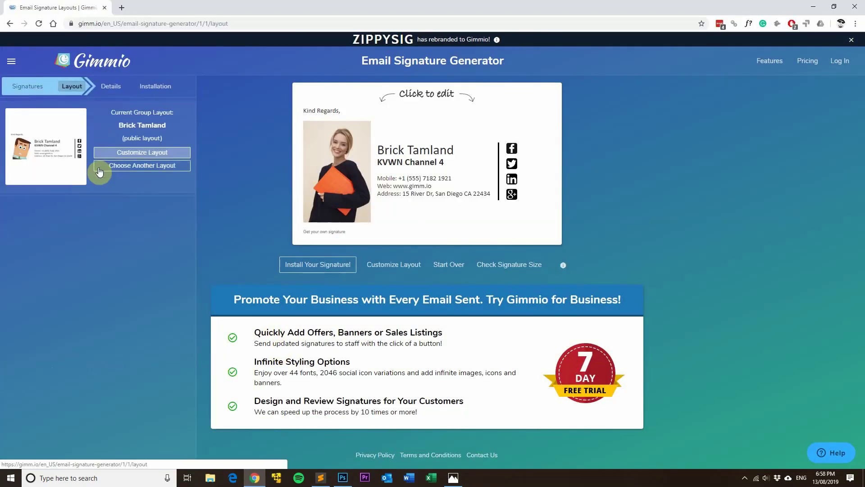
{"action": "left_click", "coordinate": [121, 166]}
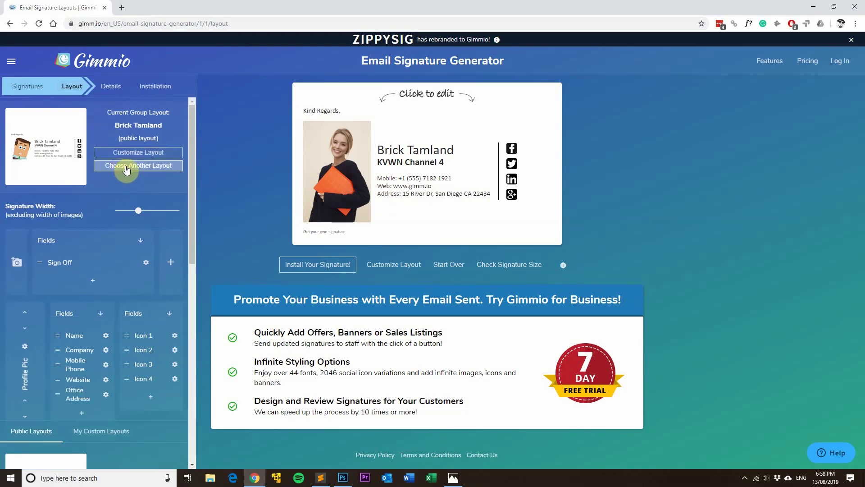
{"action": "left_click_drag", "start_coordinate": [191, 116], "coordinate": [212, 183]}
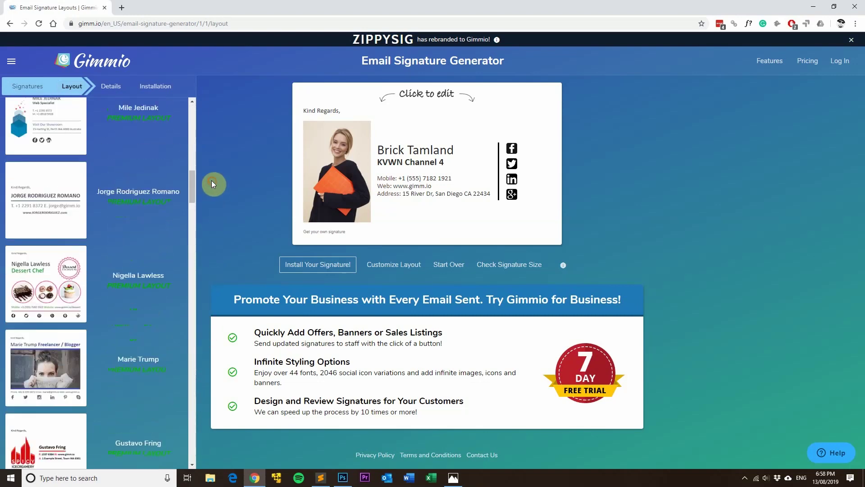
{"action": "left_click", "coordinate": [111, 86]}
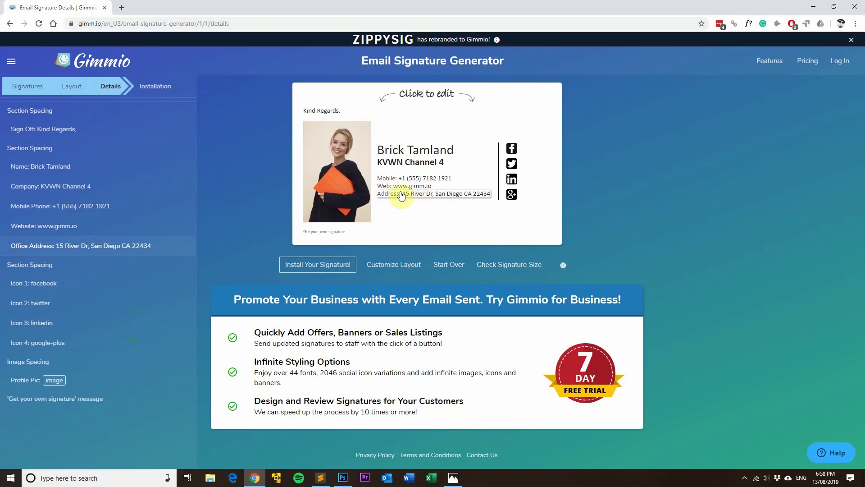
{"action": "left_click", "coordinate": [427, 198]}
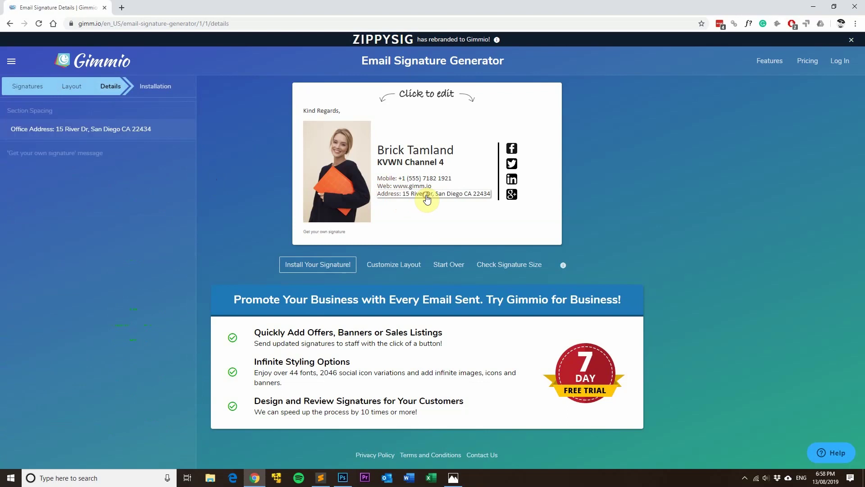